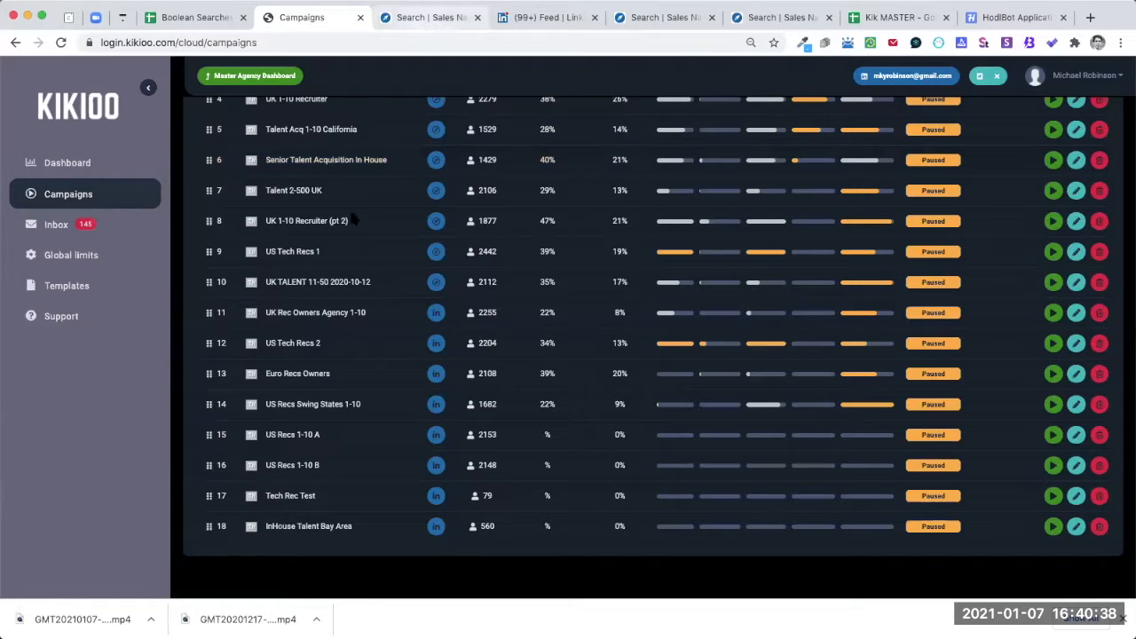
# Switch to the Sales Navigator lead search and filter the results by 1st Degree Connections.
pyautogui.click(422, 19)
pyautogui.scroll(-10, 315, 257)
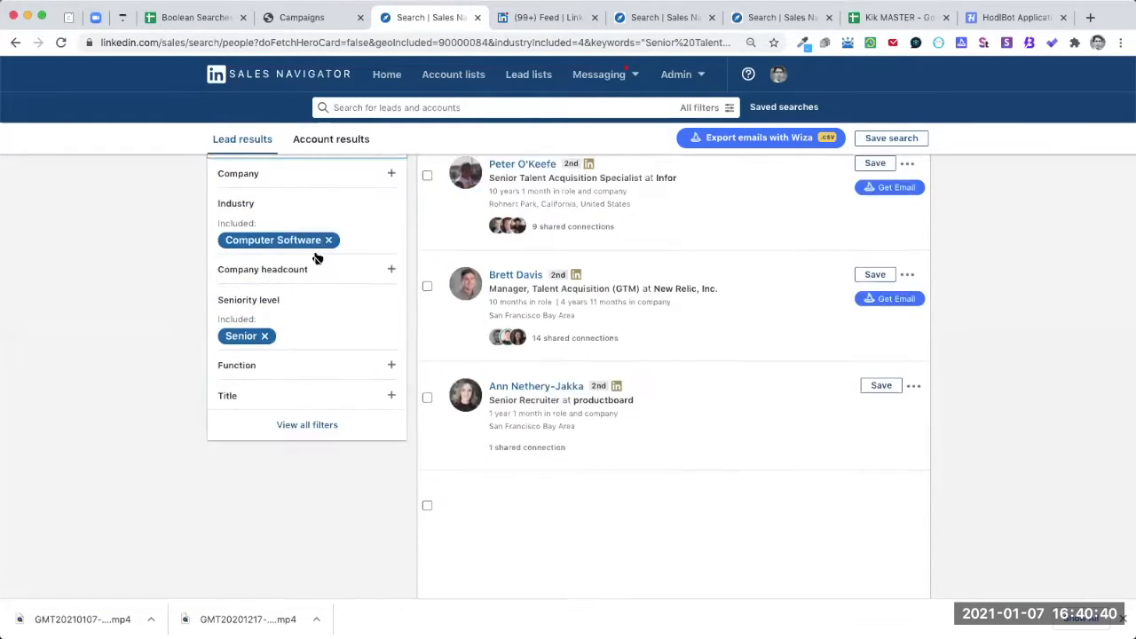
pyautogui.scroll(8, 315, 257)
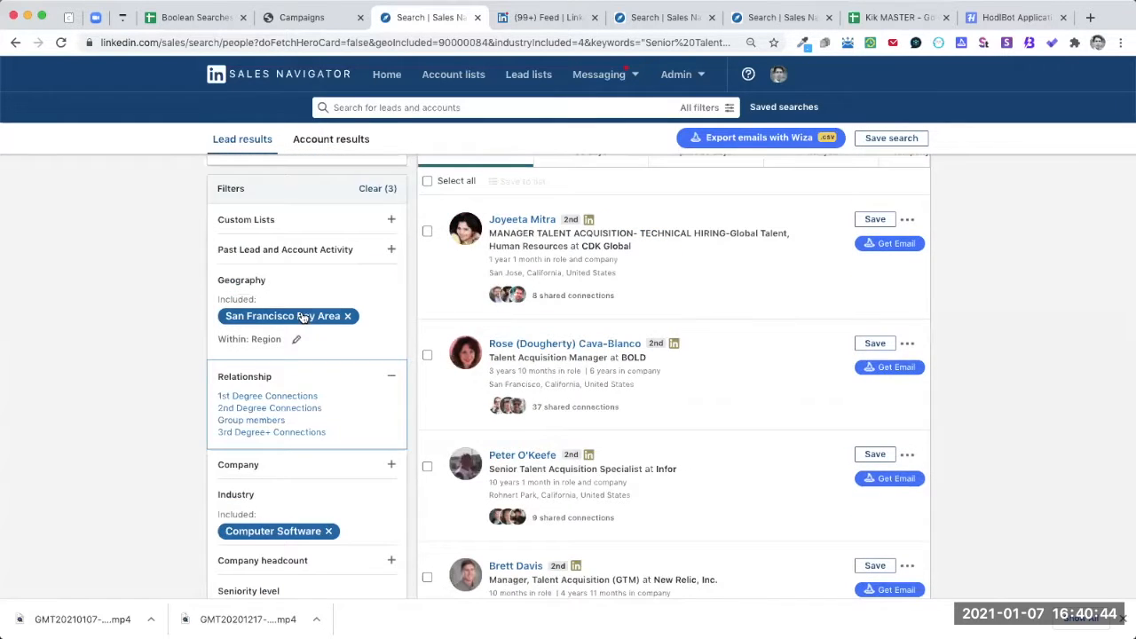
pyautogui.scroll(-1, 285, 306)
pyautogui.scroll(3, 196, 273)
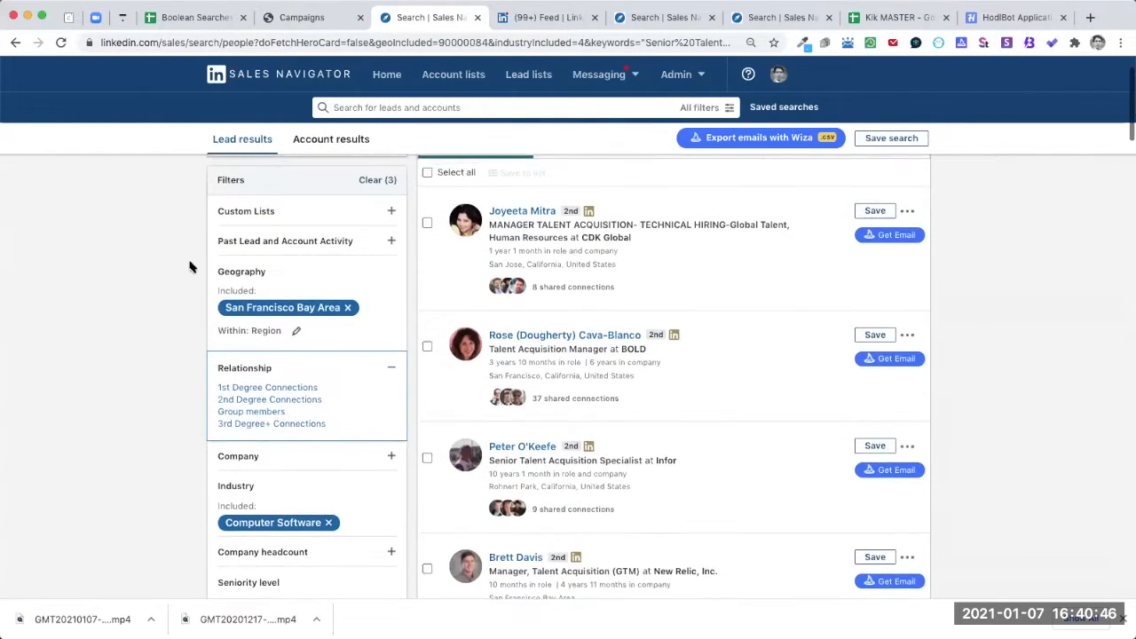
pyautogui.scroll(-2, 195, 275)
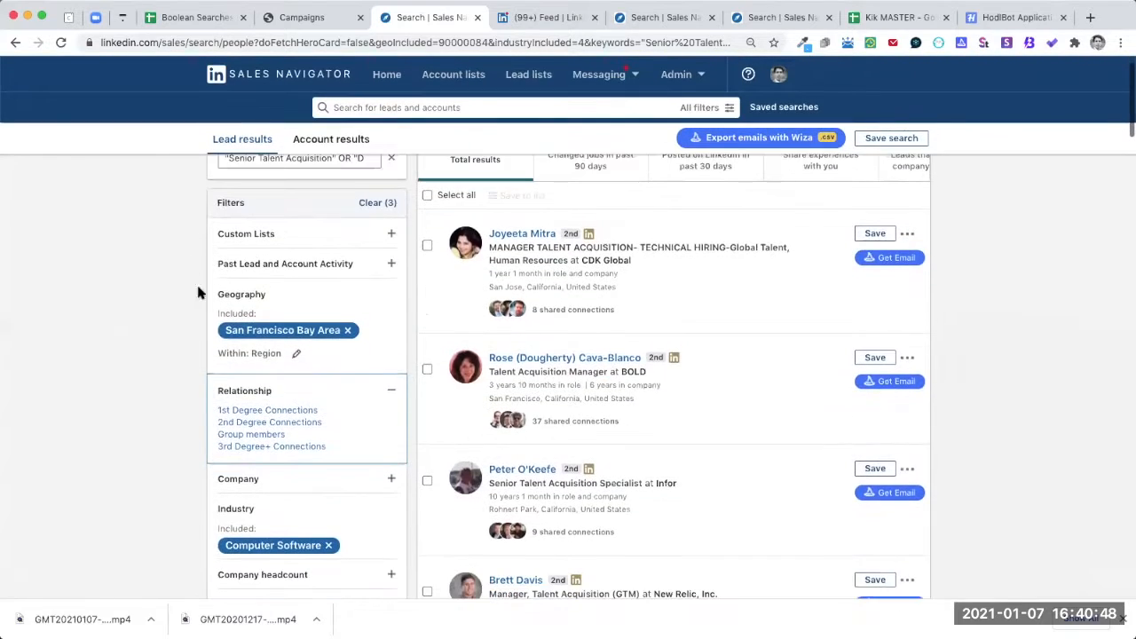
pyautogui.click(232, 395)
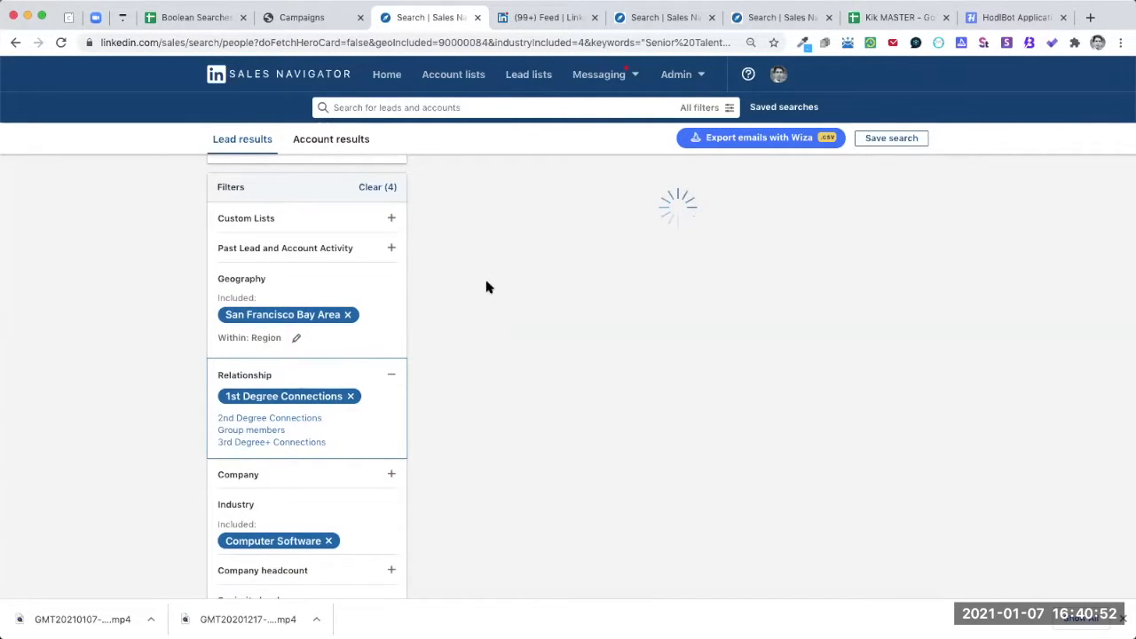
pyautogui.scroll(2, 183, 209)
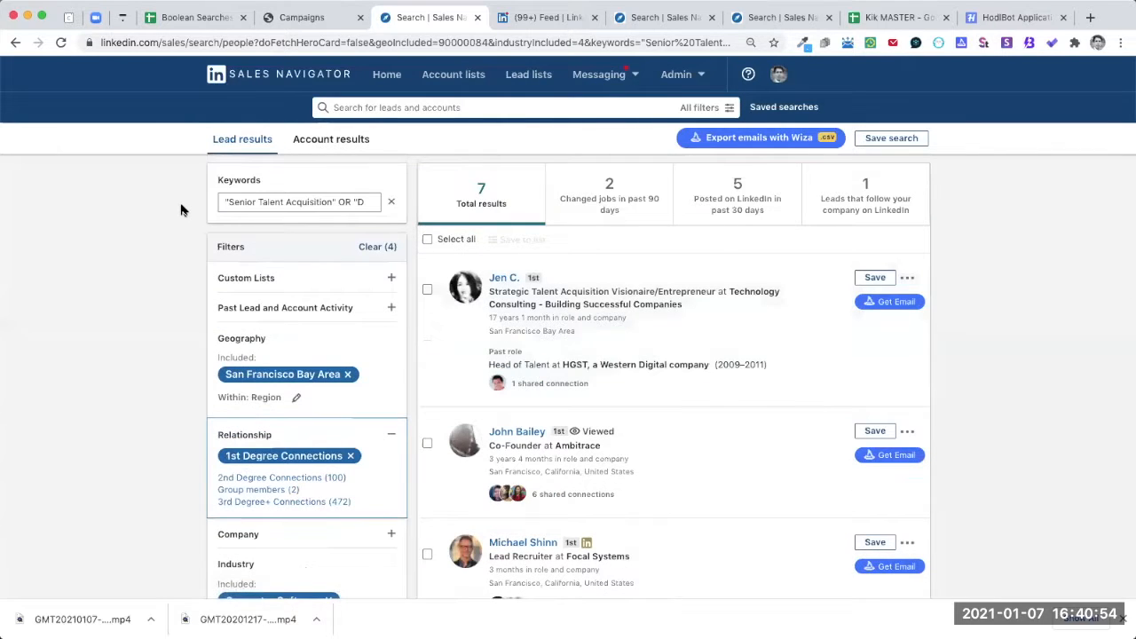
# Remove the Senior seniority, Computer Software industry and San Francisco Bay Area geography filters from the lead search.
pyautogui.scroll(-1, 181, 210)
pyautogui.scroll(-4, 183, 213)
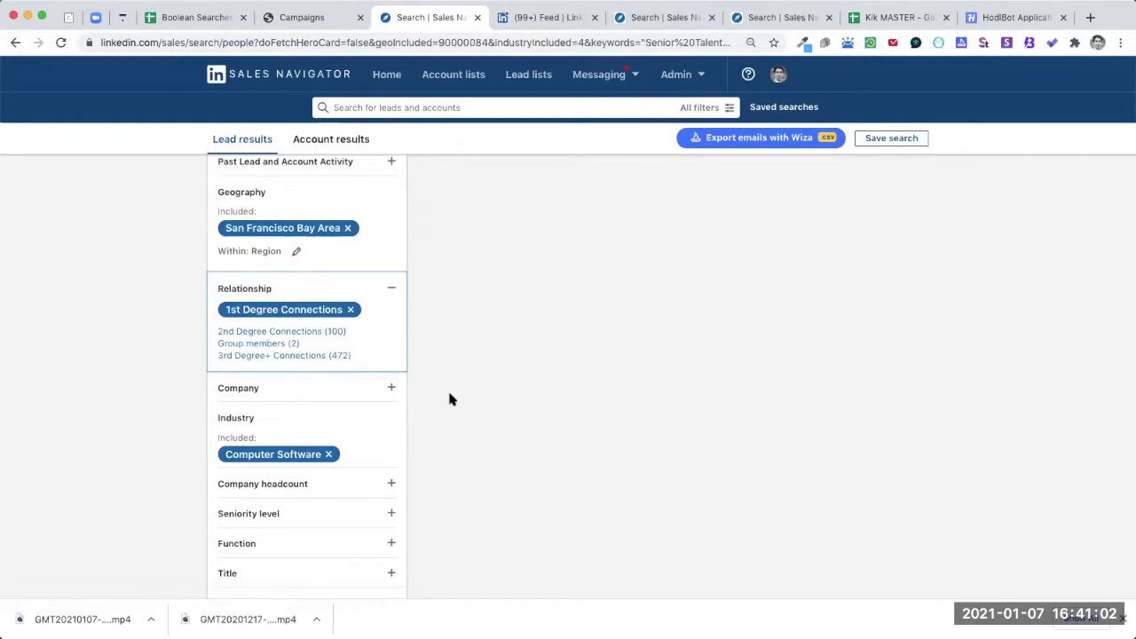
pyautogui.scroll(-4, 403, 426)
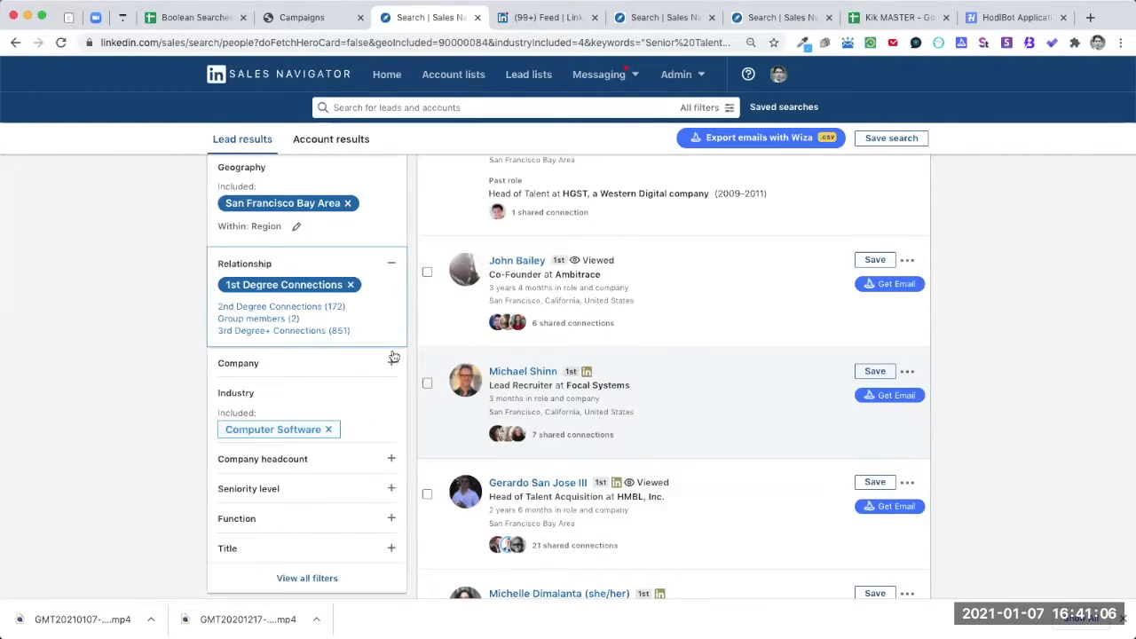
pyautogui.click(328, 430)
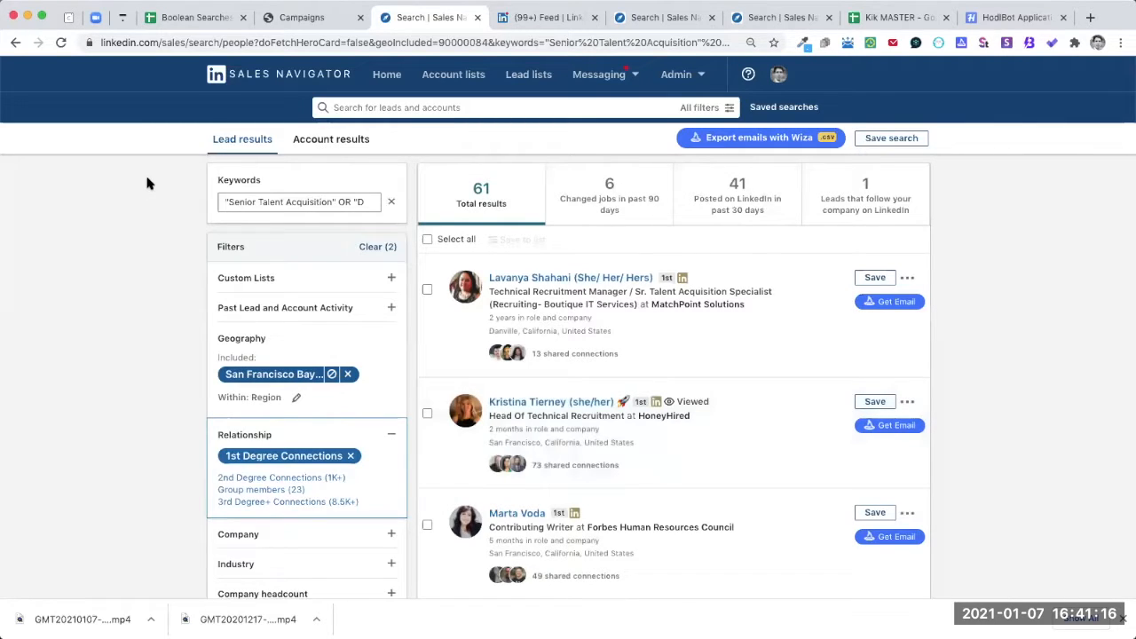
pyautogui.click(348, 375)
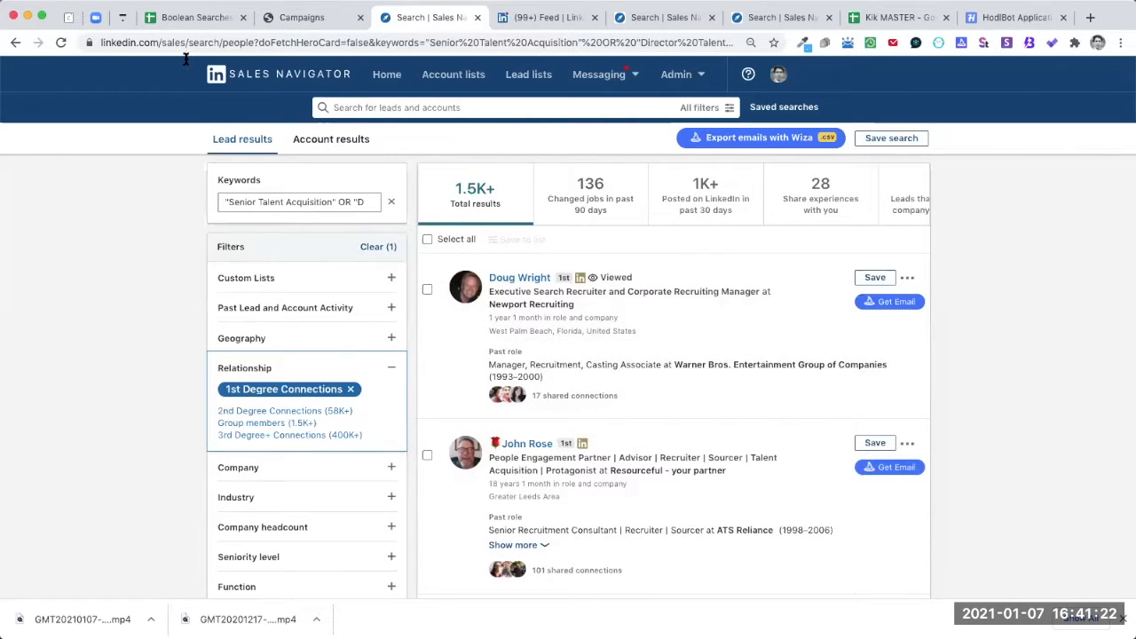
# Copy the lead search's URL and paste it as the filter URL of a new Kikioo campaign.
pyautogui.click(115, 42)
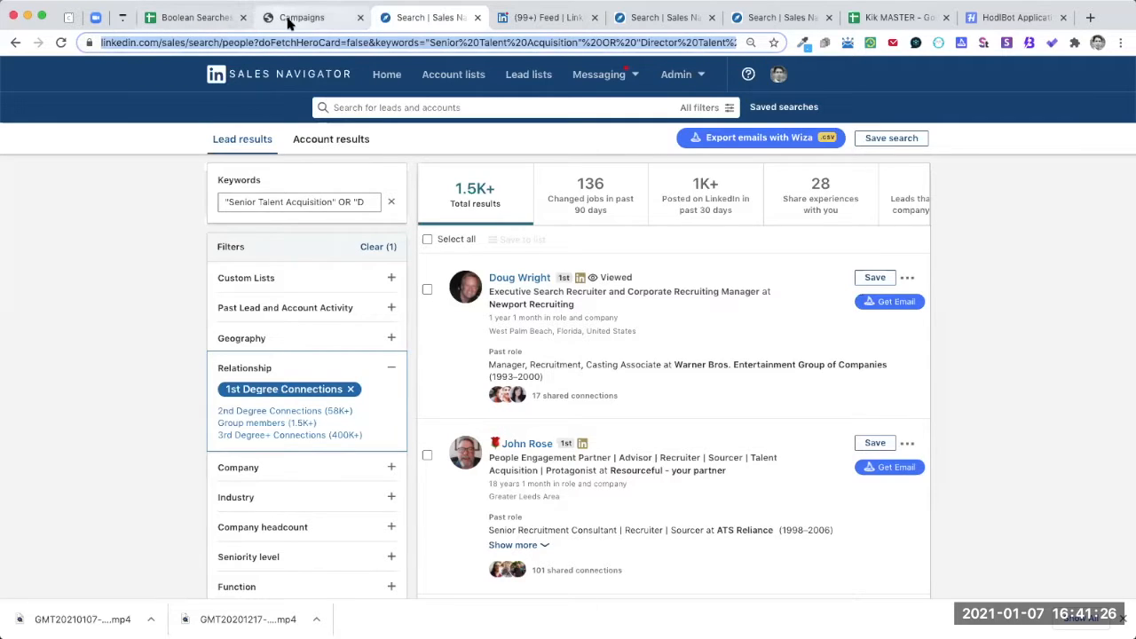
pyautogui.hotkey('ctrl', 'shift', 'Tab')
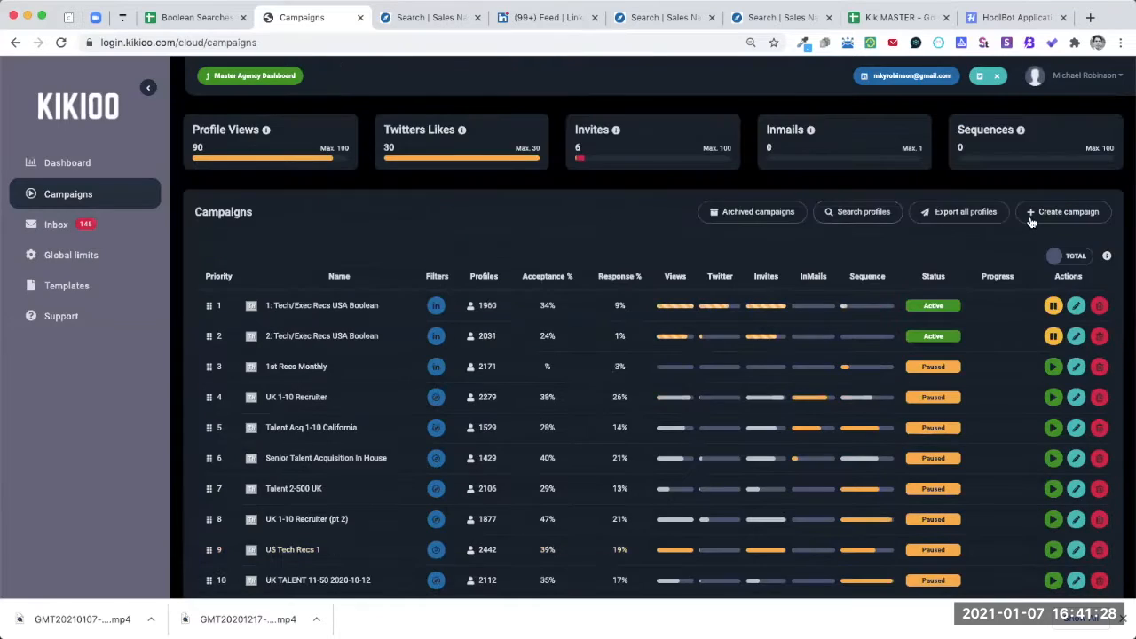
pyautogui.click(1063, 212)
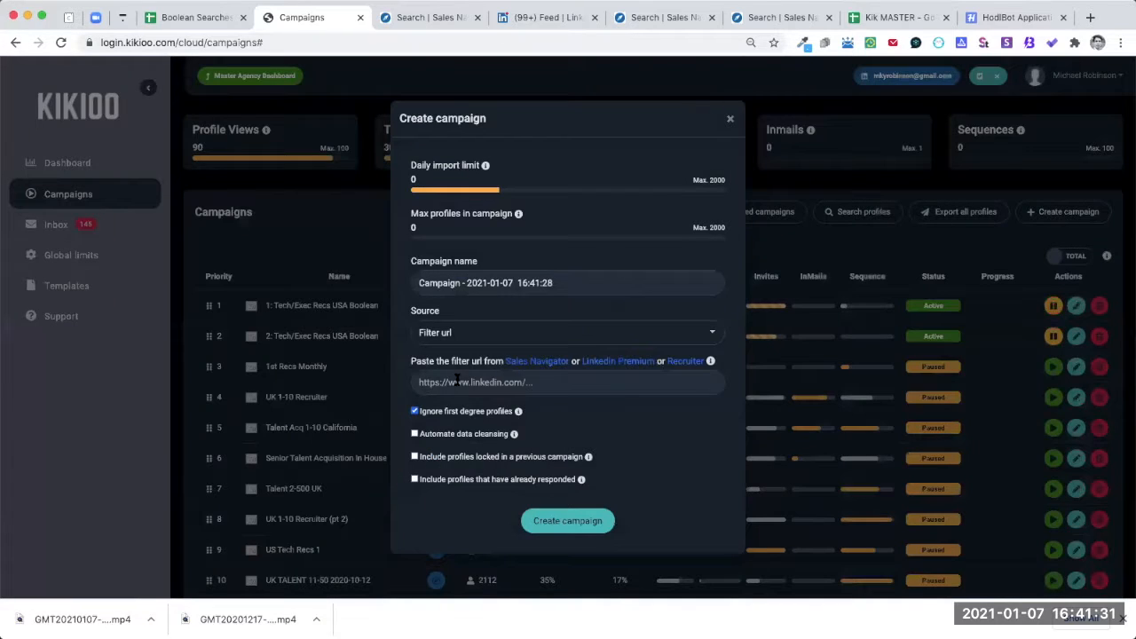
pyautogui.click(457, 381)
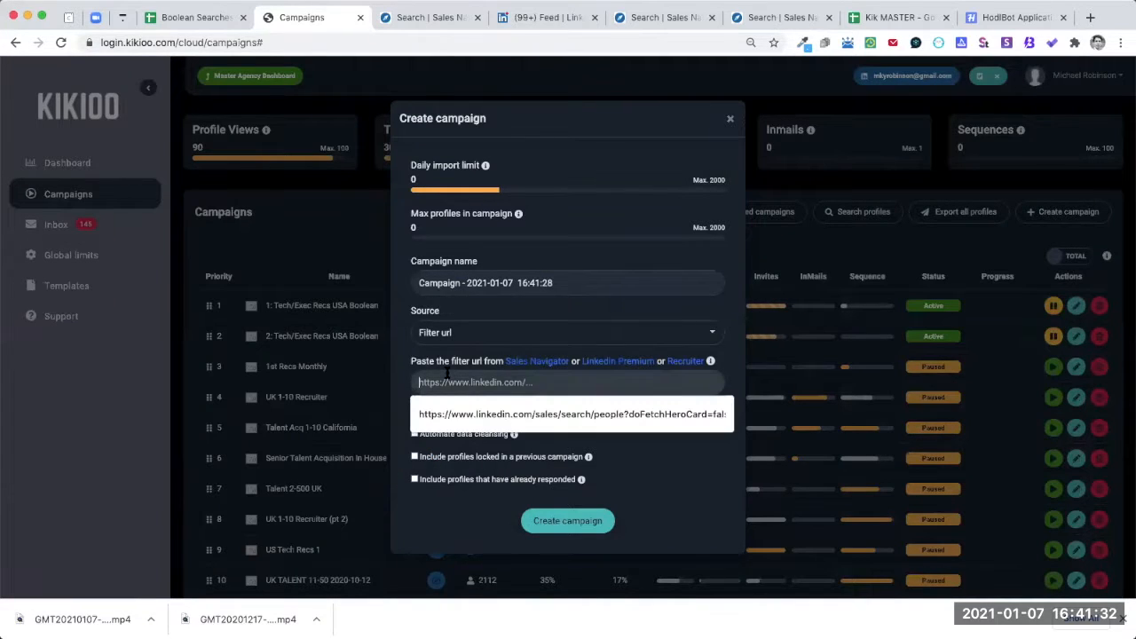
pyautogui.hotkey('ctrl', 'v')
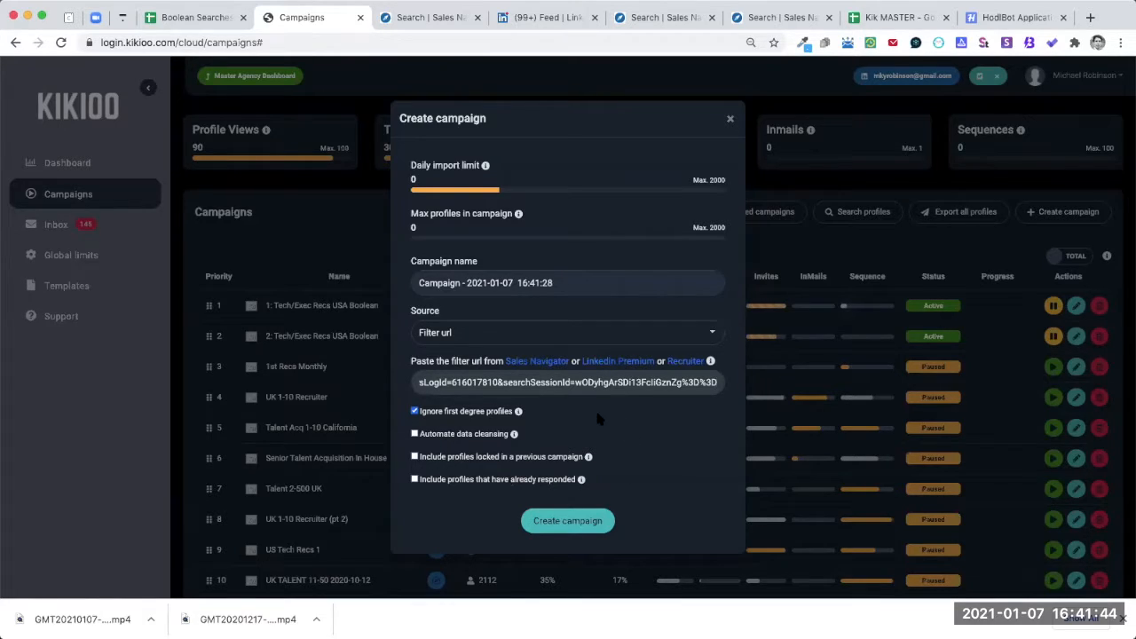
# Try out the import options, allowing first-degree profiles, enabling data cleansing and including profiles locked in a previous campaign, and discard the new campaign.
pyautogui.moveTo(513, 435)
pyautogui.click(415, 411)
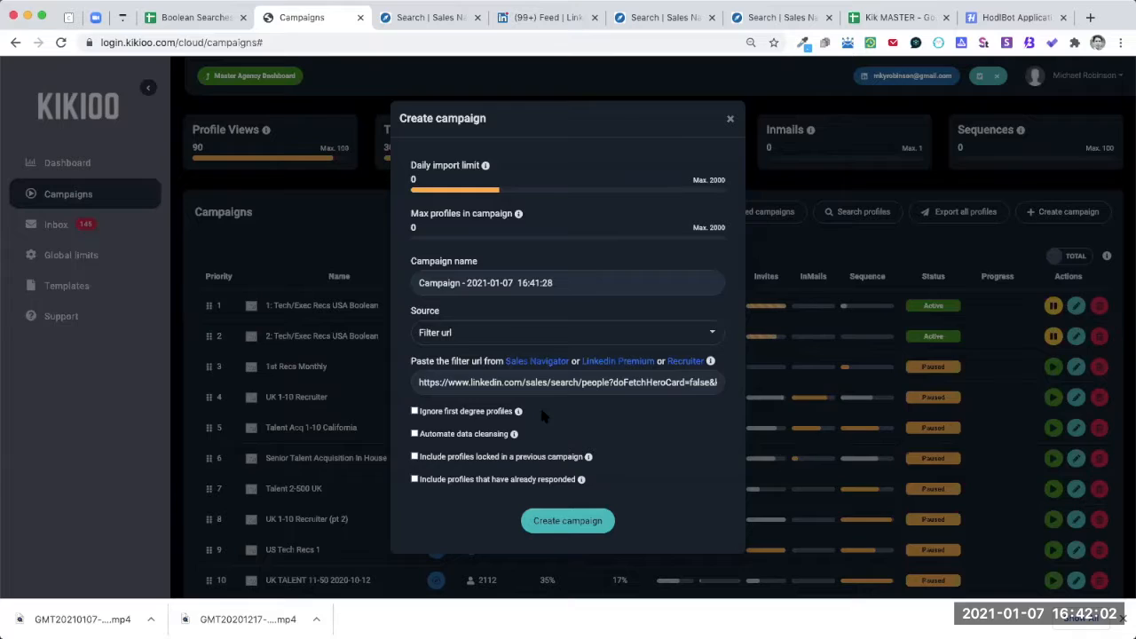
pyautogui.click(415, 434)
pyautogui.click(415, 457)
pyautogui.click(415, 479)
pyautogui.click(415, 480)
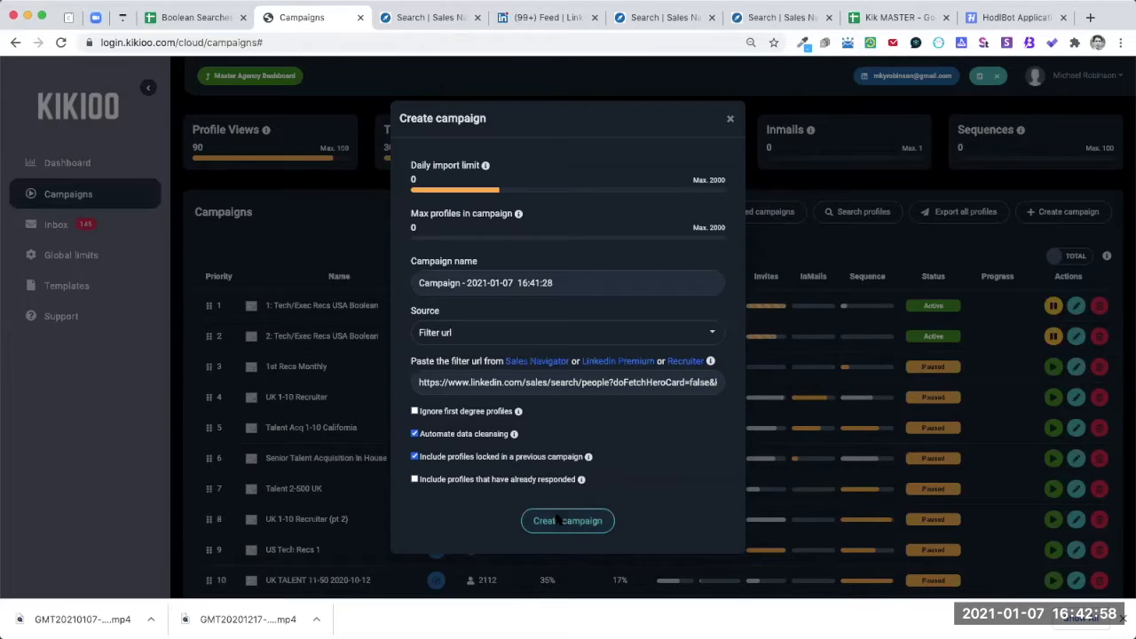
pyautogui.click(732, 119)
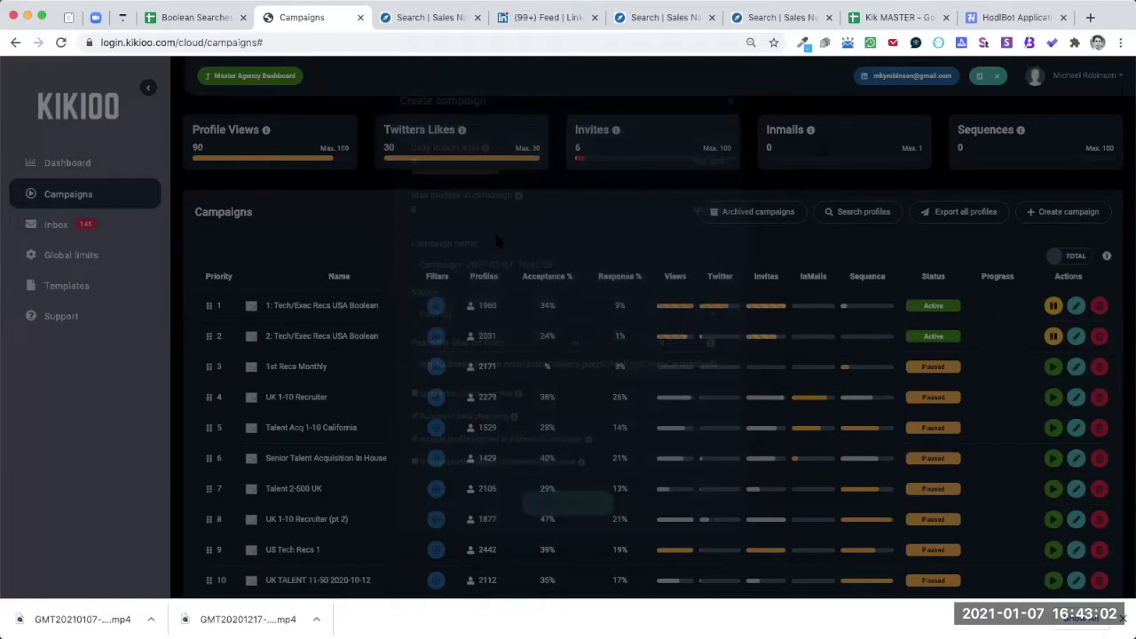
# Open the 1st Recs Monthly campaign for editing and turn on Sunday, Friday and Saturday in its schedule.
pyautogui.scroll(-1, 502, 284)
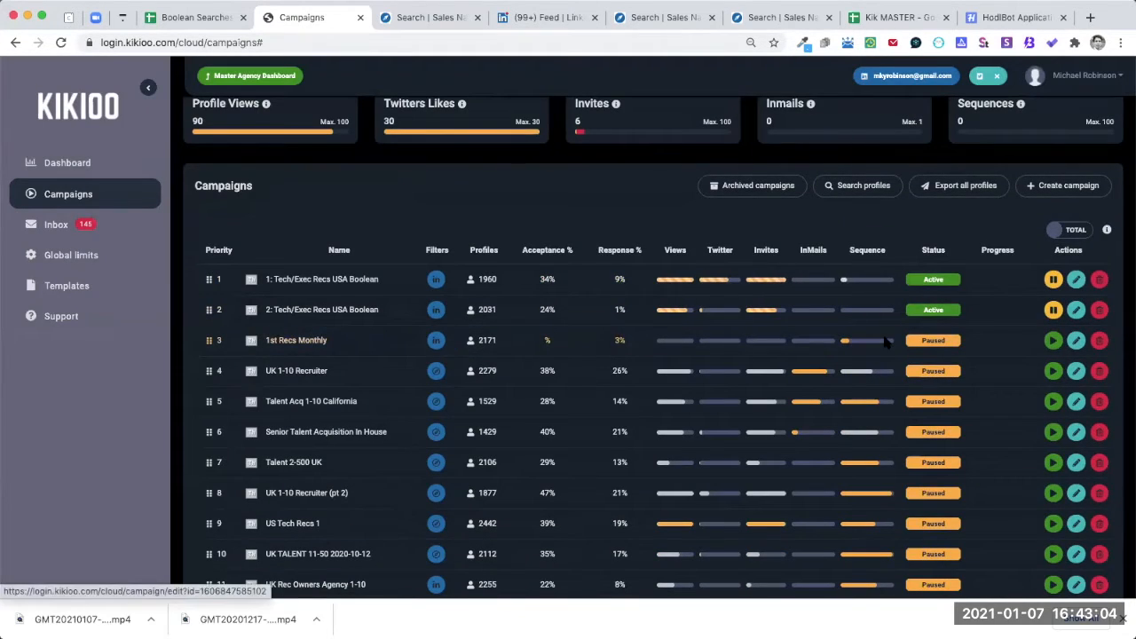
pyautogui.click(1075, 342)
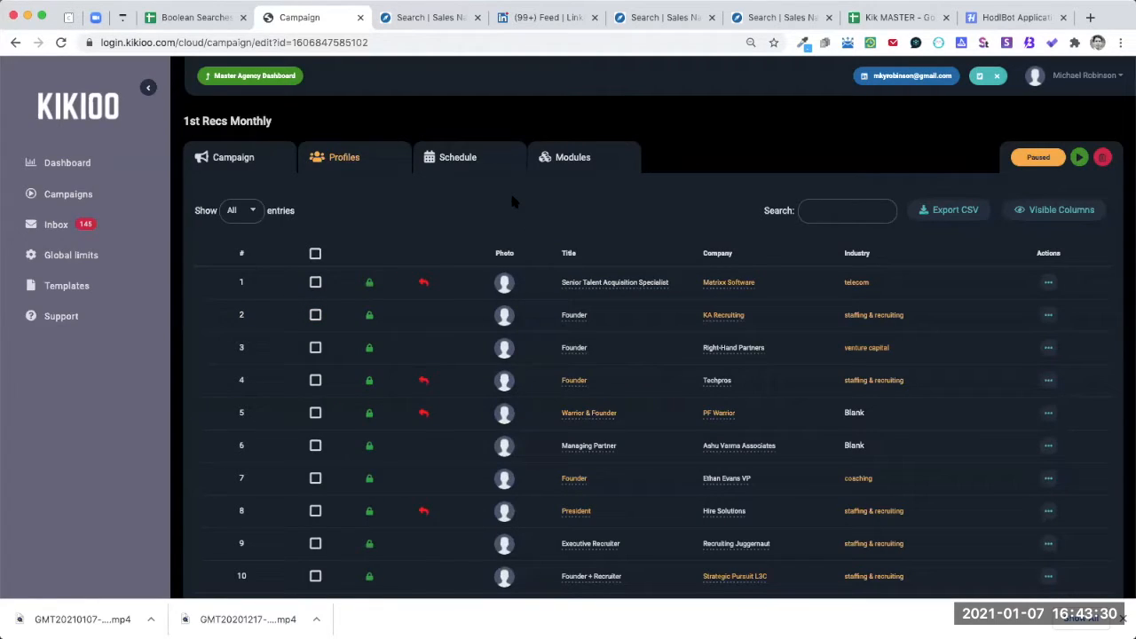
pyautogui.click(470, 163)
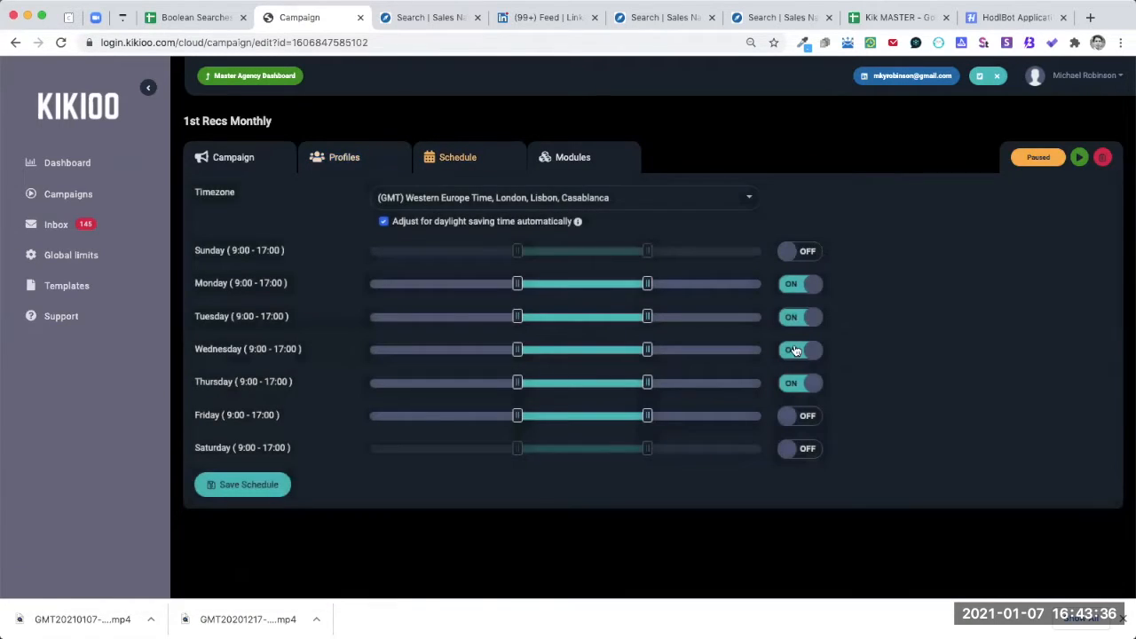
pyautogui.click(810, 255)
pyautogui.click(804, 417)
pyautogui.click(804, 448)
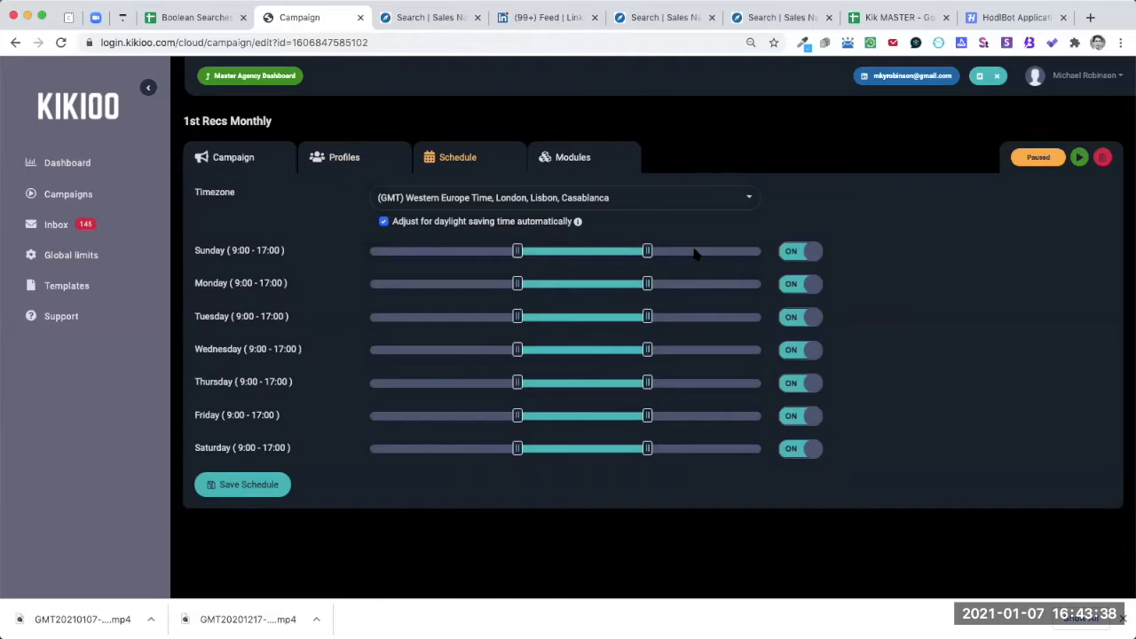
# Extend the campaign schedule's end time to 20:00 for every day of the week.
pyautogui.click(696, 253)
pyautogui.click(696, 284)
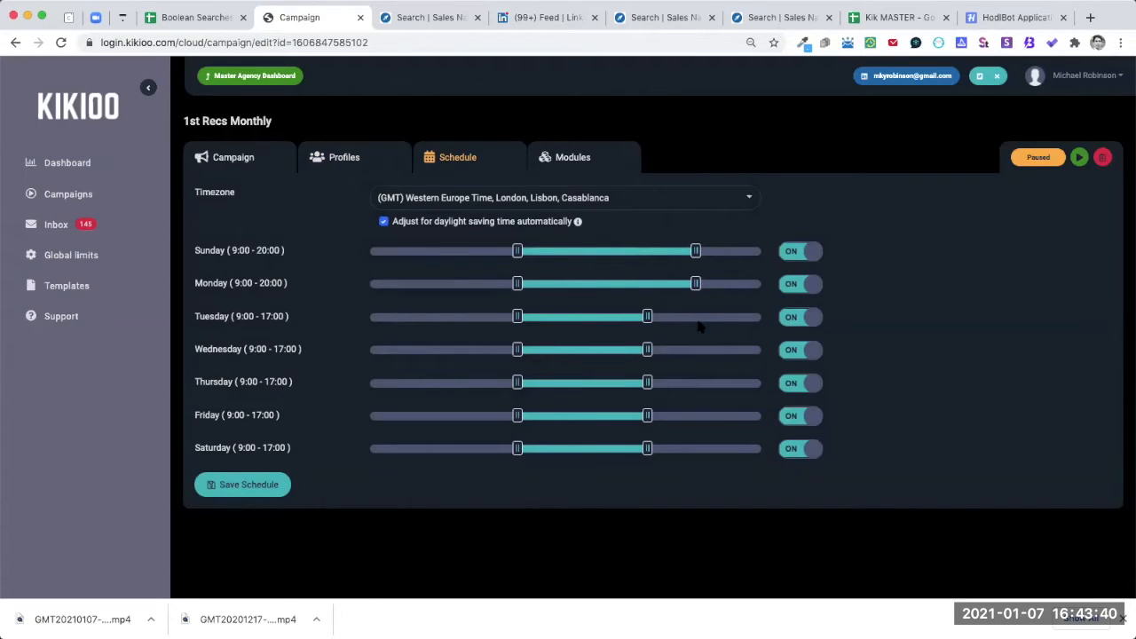
pyautogui.click(696, 317)
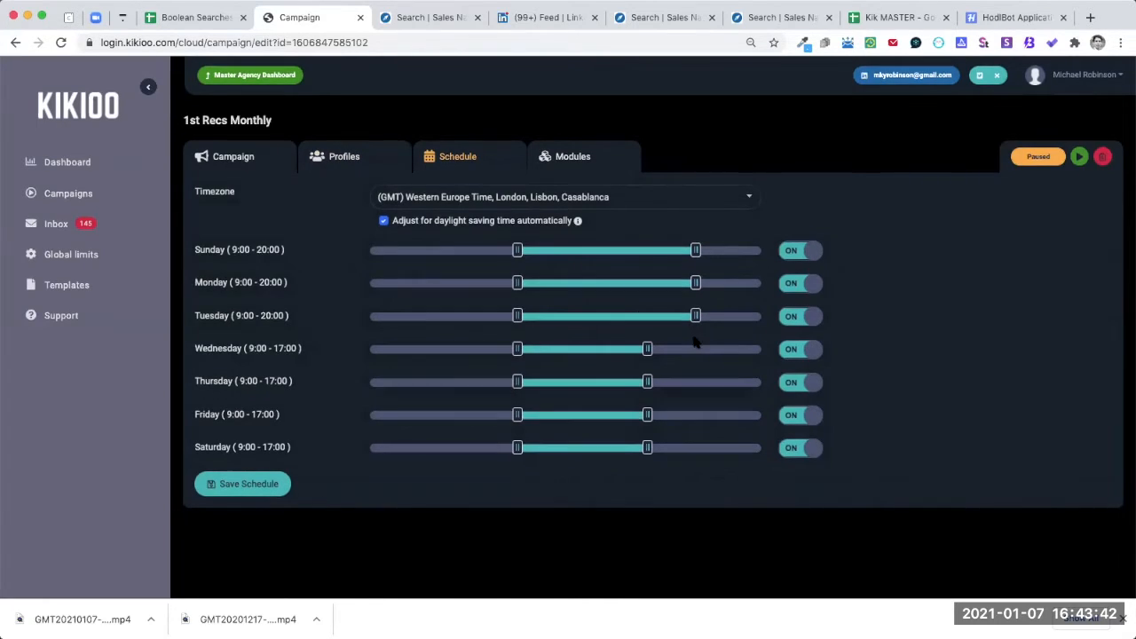
pyautogui.click(697, 349)
pyautogui.click(700, 383)
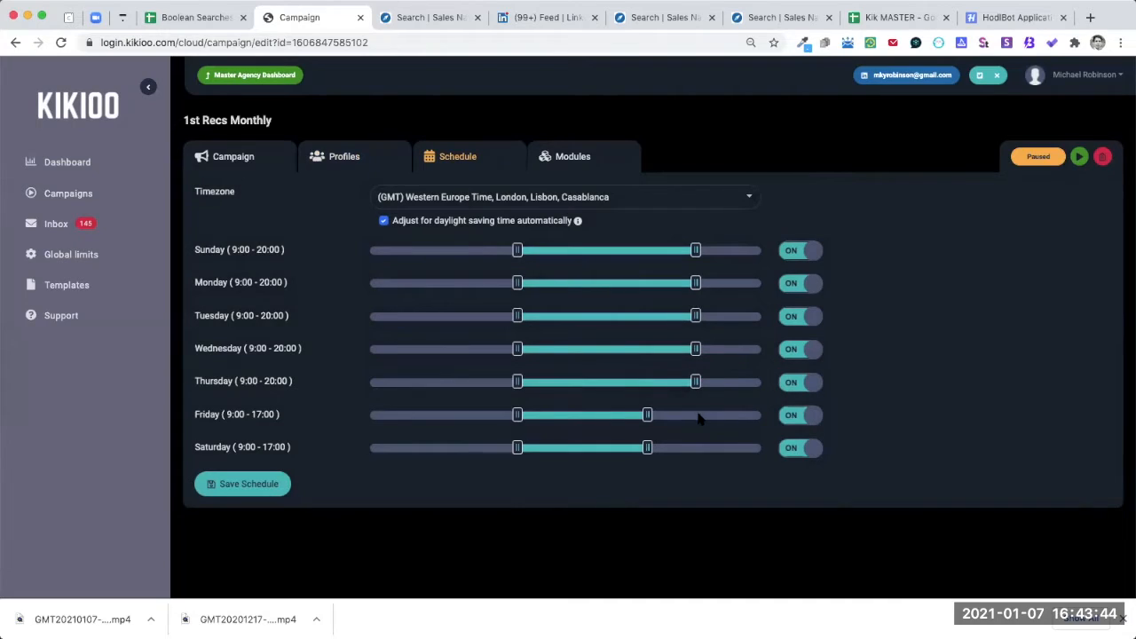
pyautogui.click(698, 415)
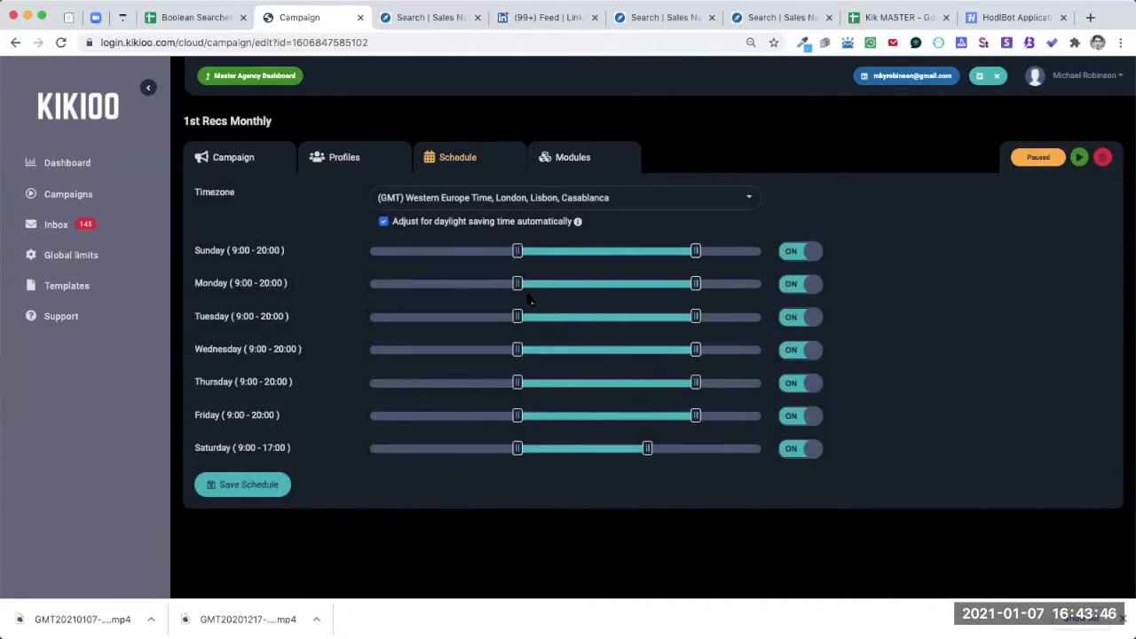
# Set the schedule's start time to 6:00 for every day and save the schedule.
pyautogui.click(469, 252)
pyautogui.click(469, 284)
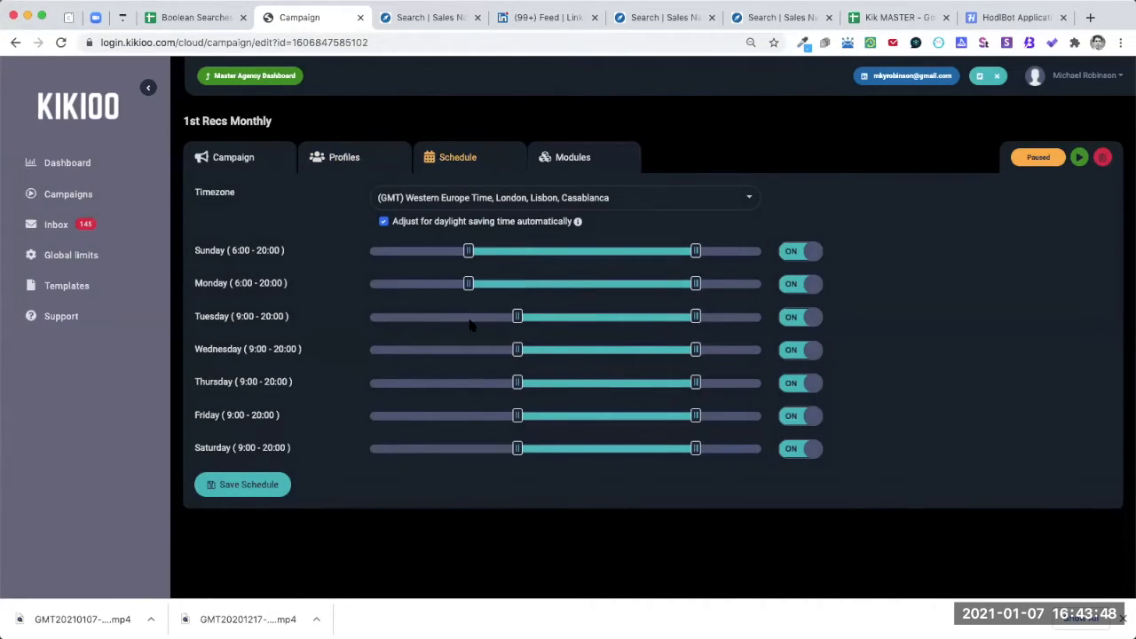
pyautogui.click(467, 317)
pyautogui.click(468, 350)
pyautogui.click(469, 383)
pyautogui.click(469, 415)
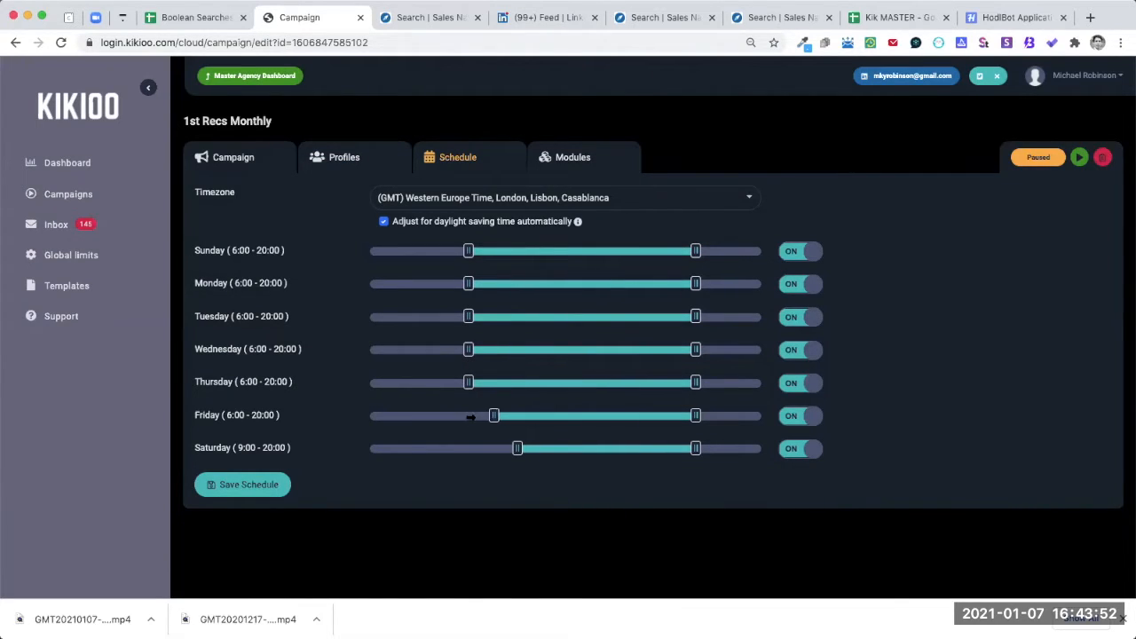
pyautogui.click(466, 450)
pyautogui.click(227, 496)
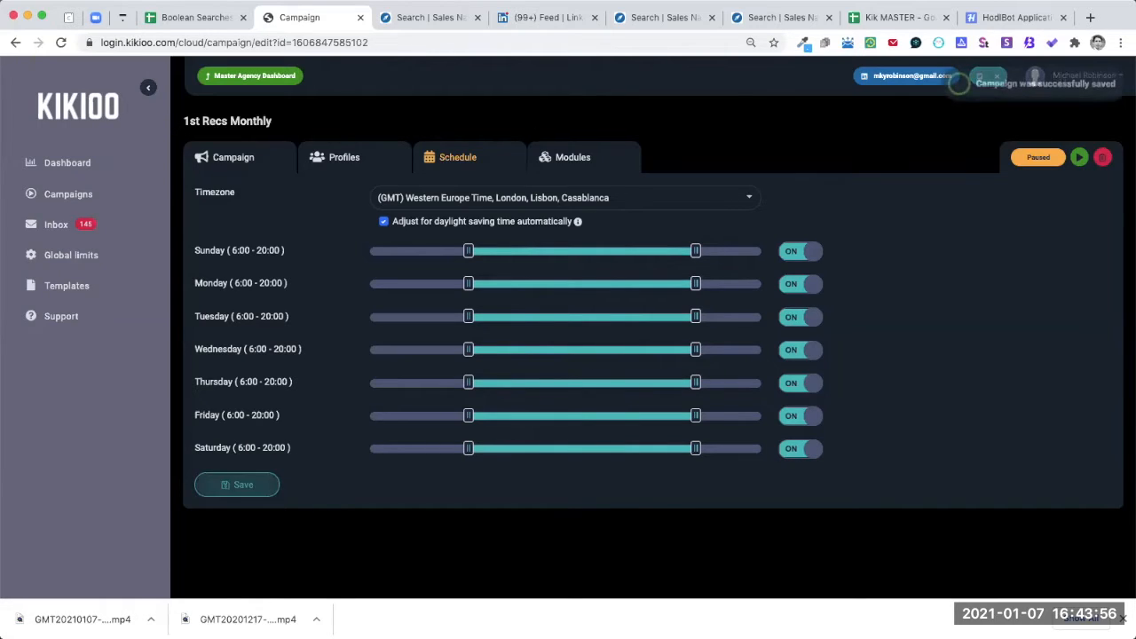
# Open the campaign's Sequence module settings and review the follow-up messages and the delays between them.
pyautogui.click(561, 160)
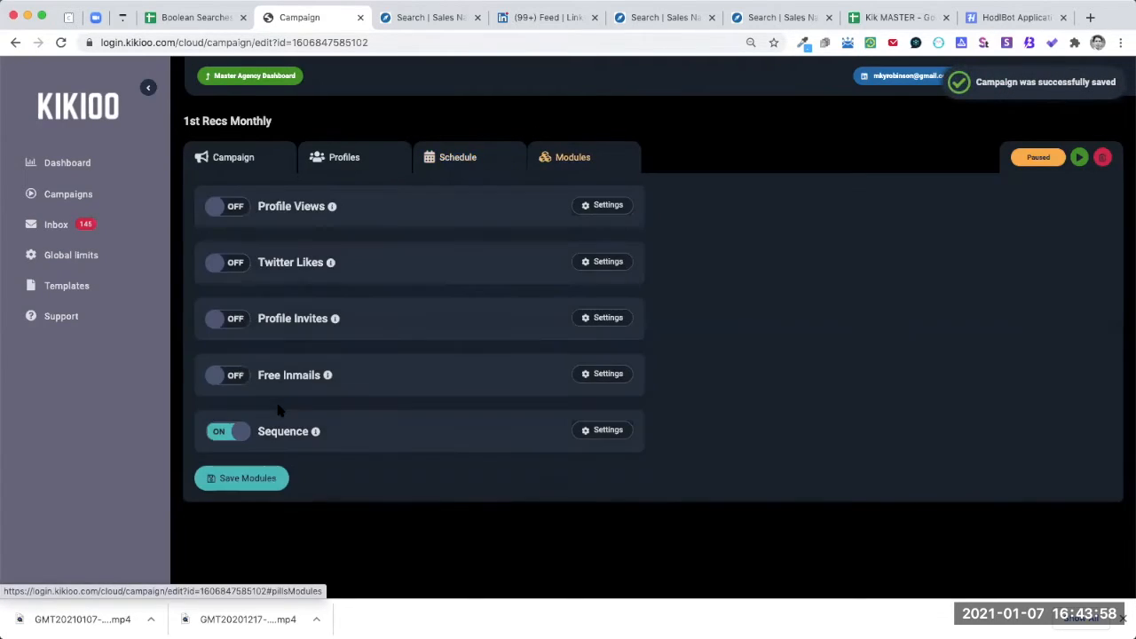
pyautogui.click(608, 429)
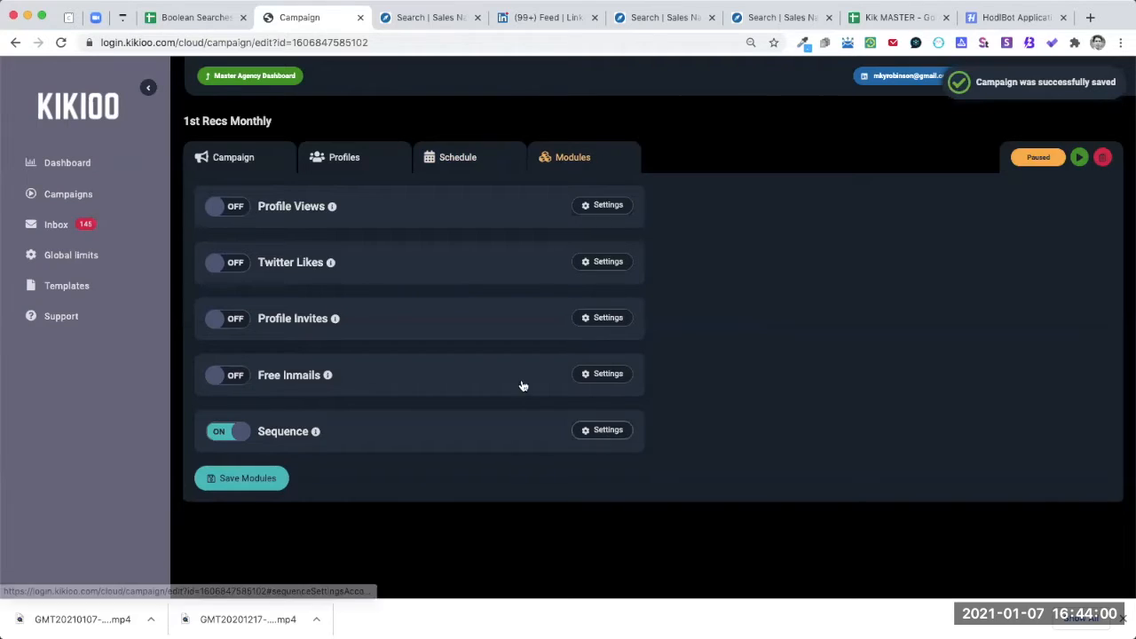
pyautogui.scroll(-5, 405, 259)
pyautogui.scroll(3, 411, 258)
pyautogui.scroll(-3, 414, 271)
pyautogui.scroll(1, 416, 275)
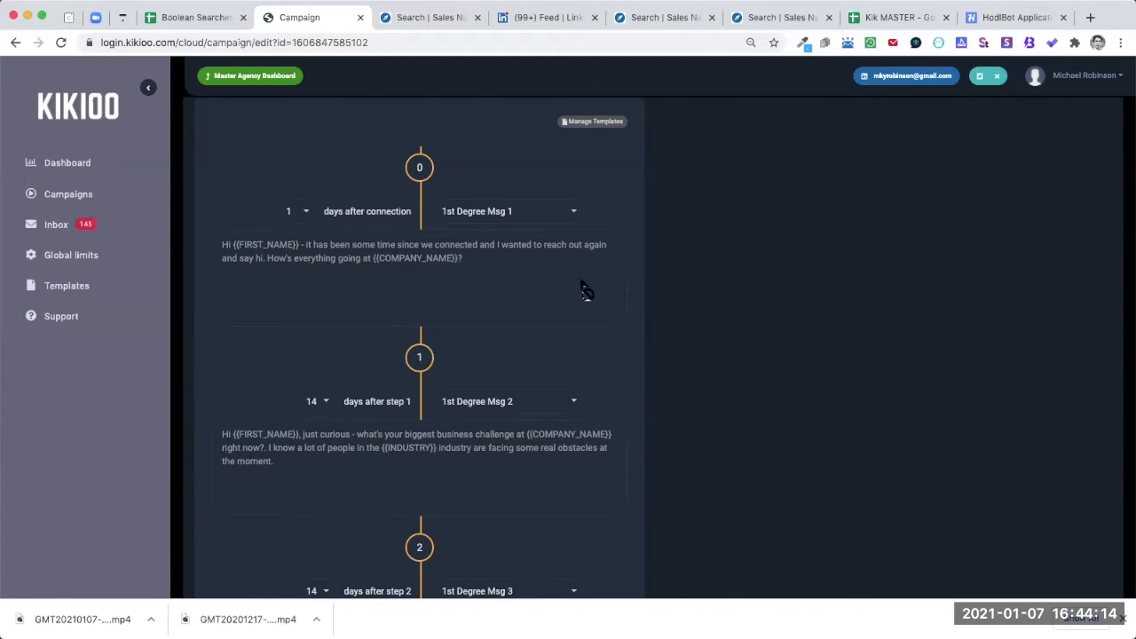
pyautogui.scroll(-5, 581, 289)
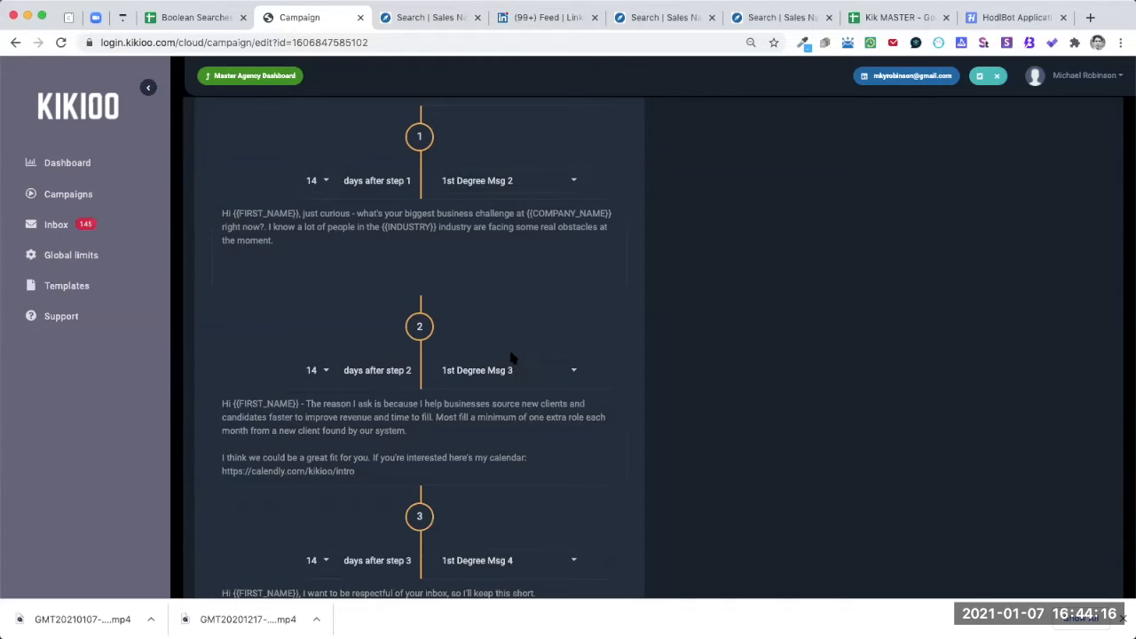
pyautogui.scroll(-1, 509, 361)
pyautogui.scroll(8, 508, 361)
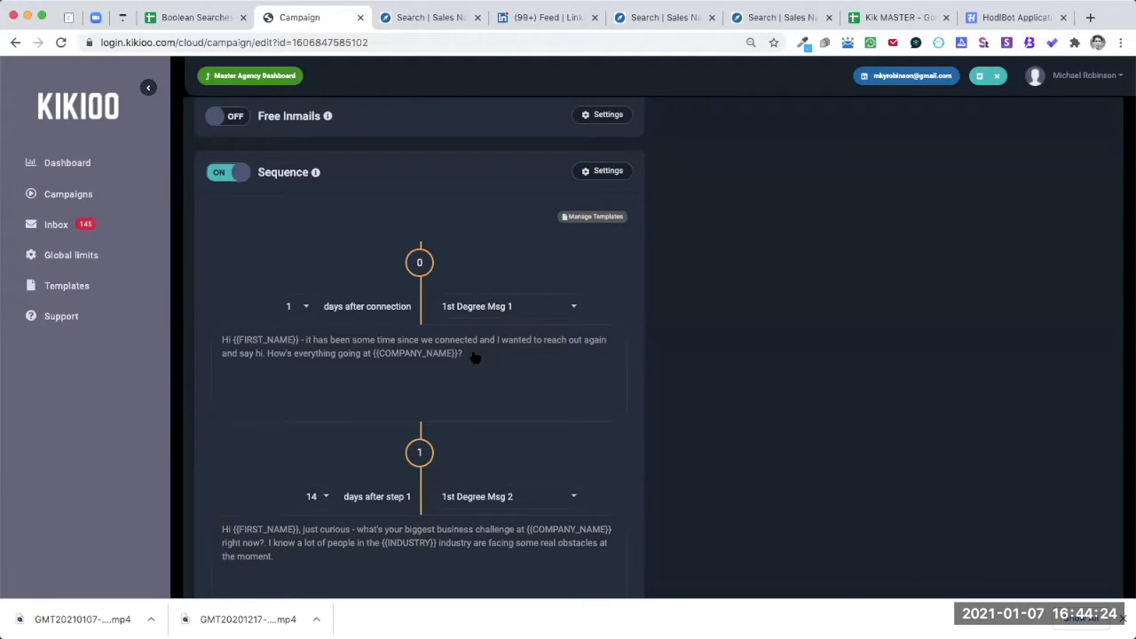
# Switch to the Response Templates workbook in Excel.
pyautogui.press('super+Tab')
pyautogui.press('super+Tab')
pyautogui.press('super+Tab')
pyautogui.press('super+Tab')
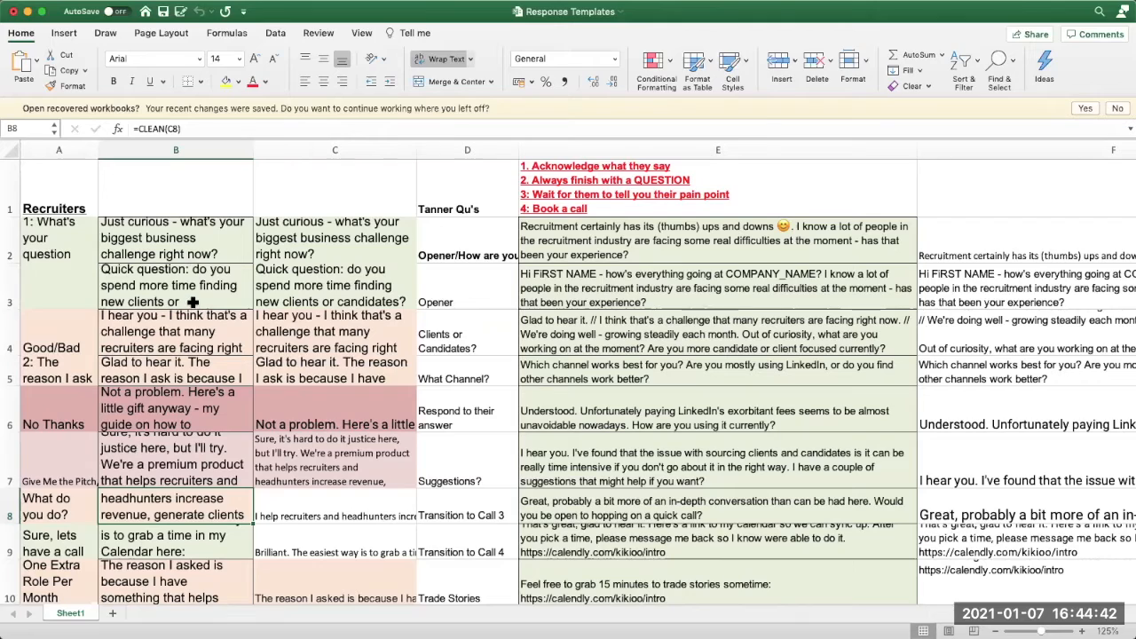
# Look through the recruiter response templates on Sheet1, from the openers down to the elevator pitch row.
pyautogui.scroll(-2, 193, 302)
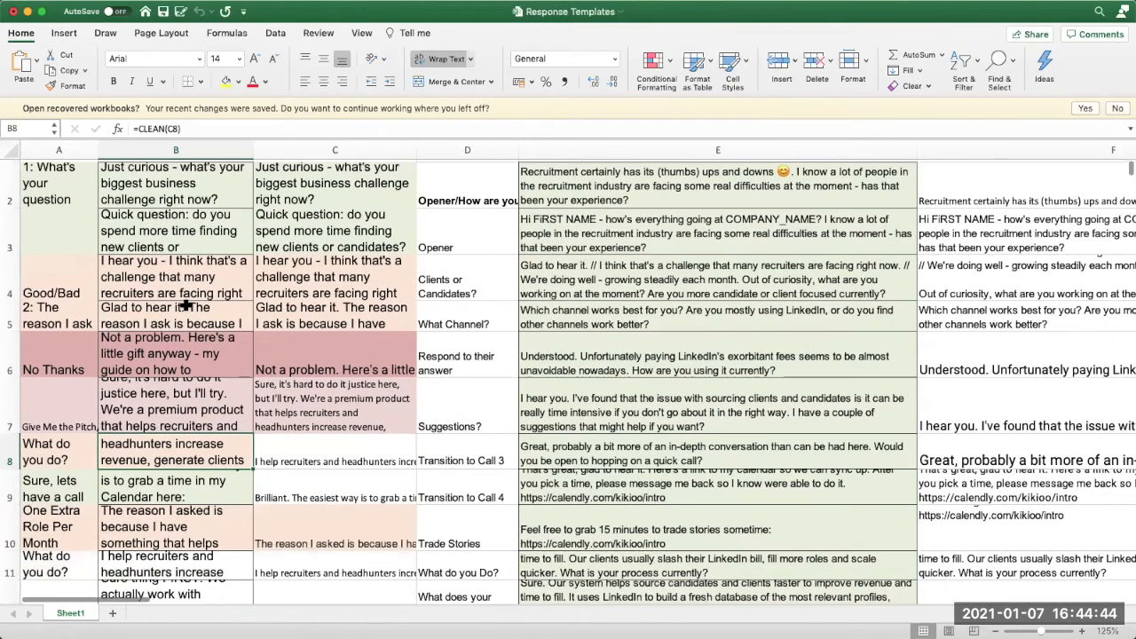
pyautogui.scroll(-1, 253, 308)
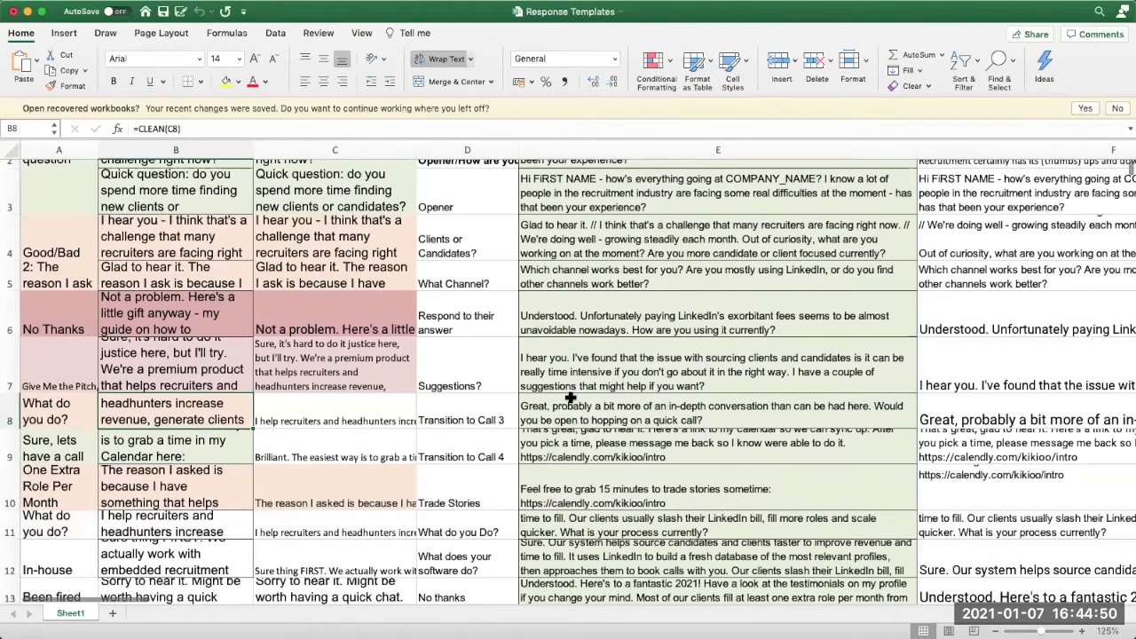
pyautogui.scroll(-3, 569, 399)
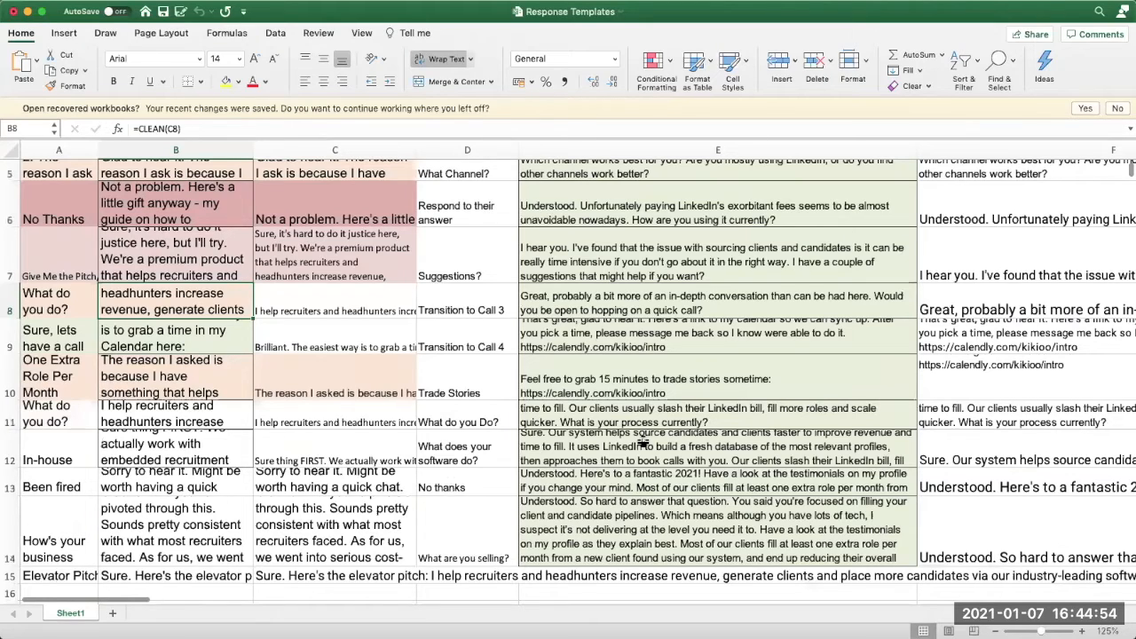
pyautogui.scroll(5, 633, 182)
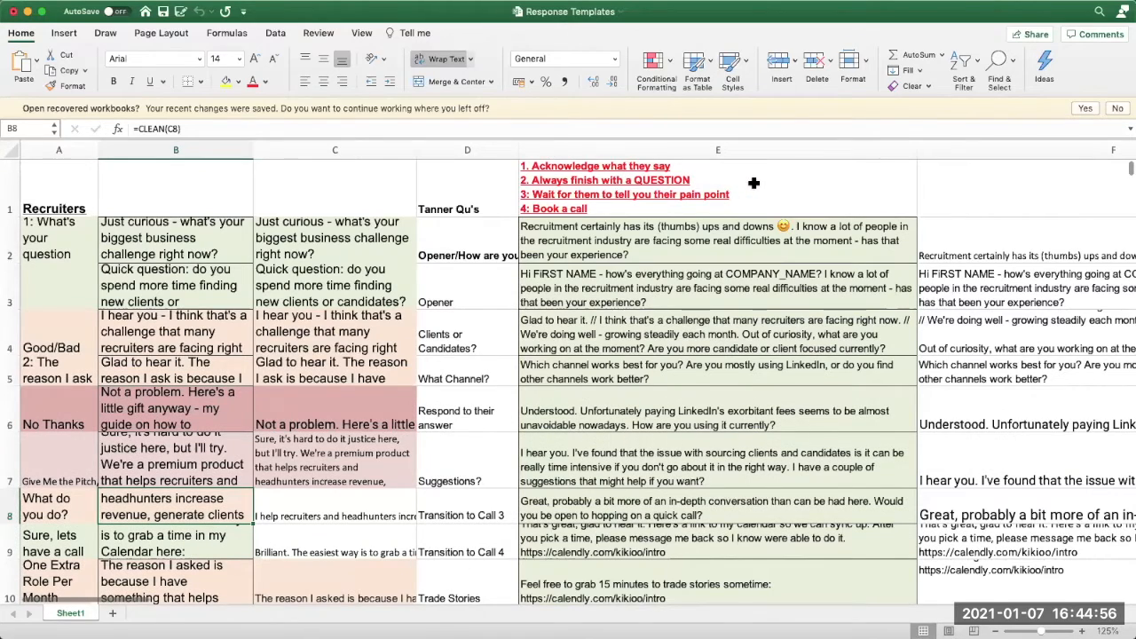
# Select cell E1 above the response templates and review its numbered rules for replying to prospects.
pyautogui.click(753, 183)
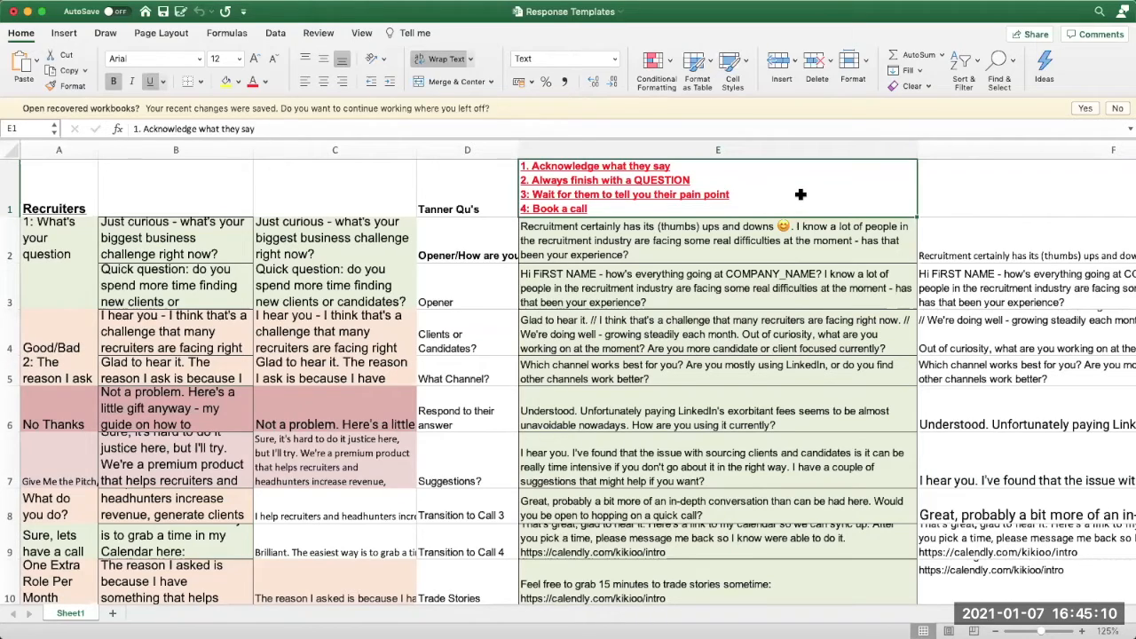
pyautogui.hscroll(1, 801, 194)
pyautogui.scroll(-1, 801, 194)
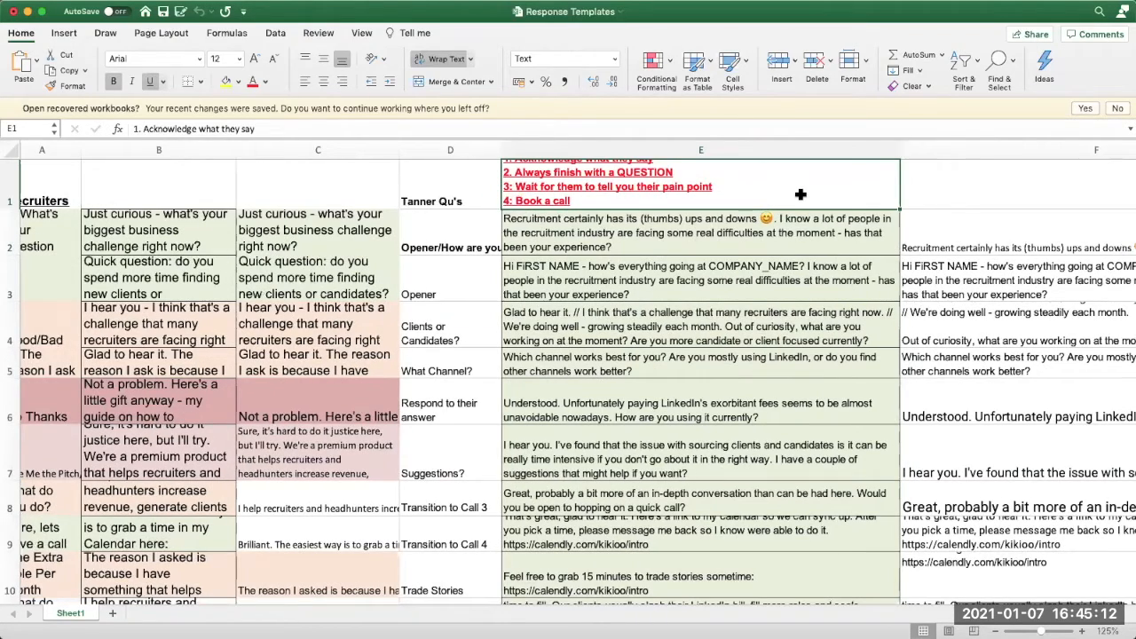
pyautogui.scroll(1, 801, 195)
pyautogui.hscroll(-1, 801, 195)
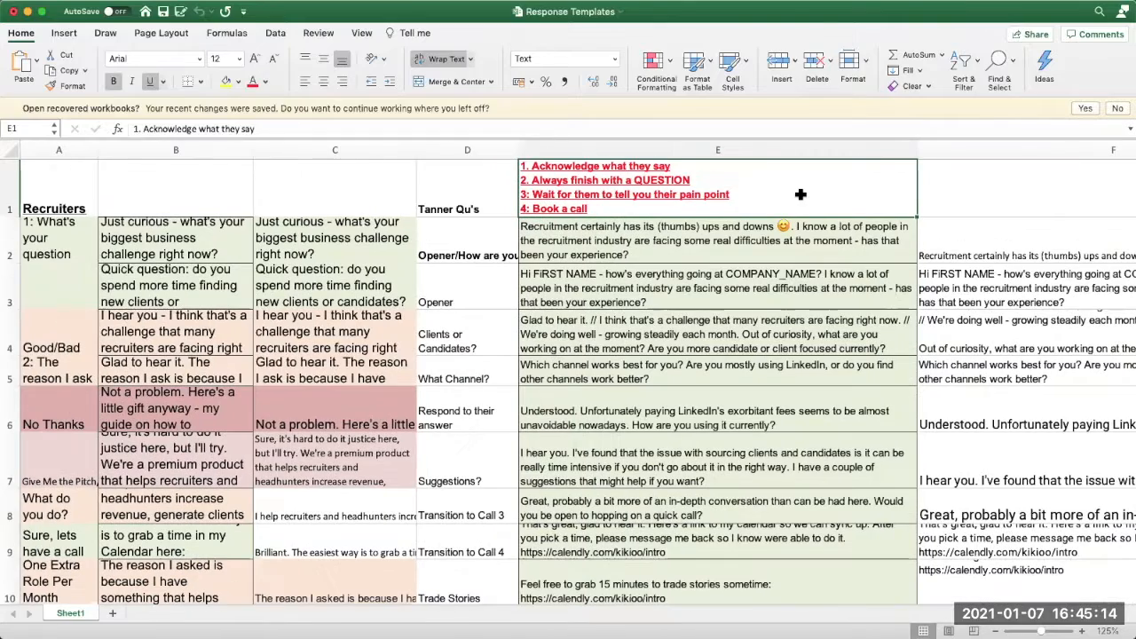